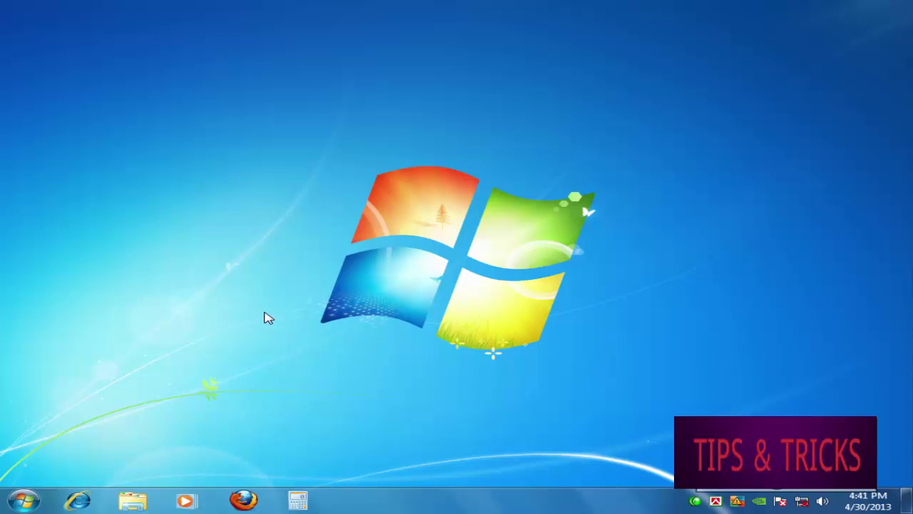
Step: Launch Word 2013 from the Microsoft Office 2013 program group and dismiss the Activation Wizard
click(25, 502)
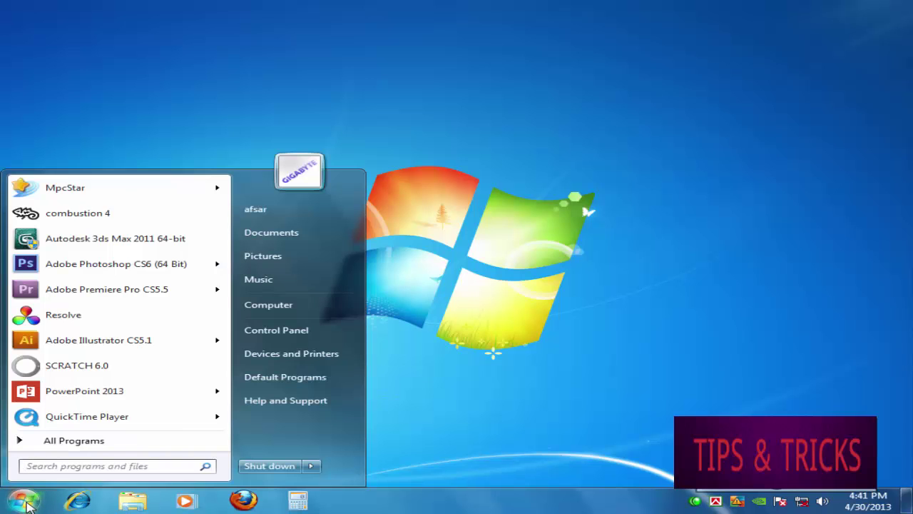
click(57, 442)
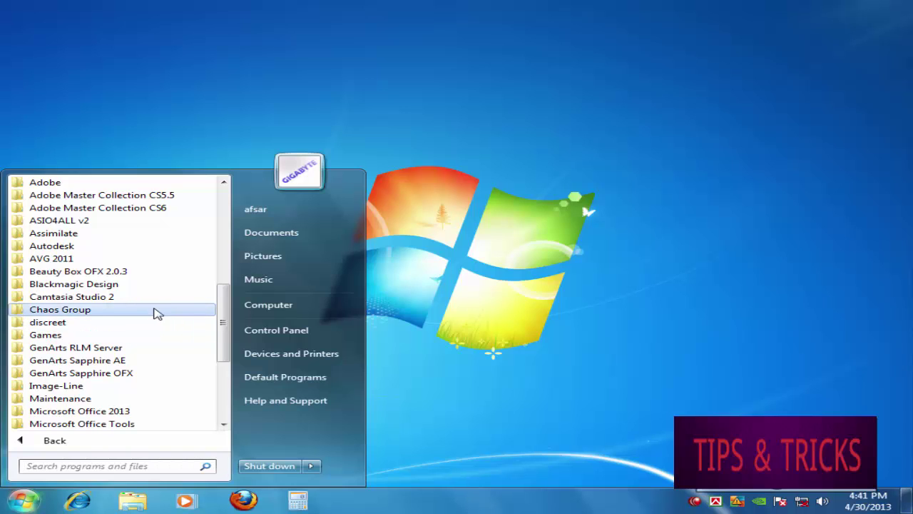
scroll(155, 312, down, 3)
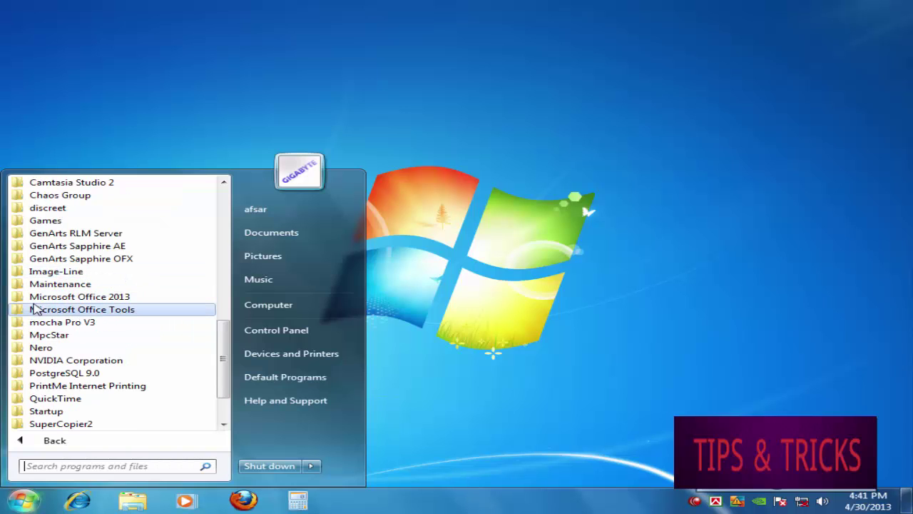
click(133, 298)
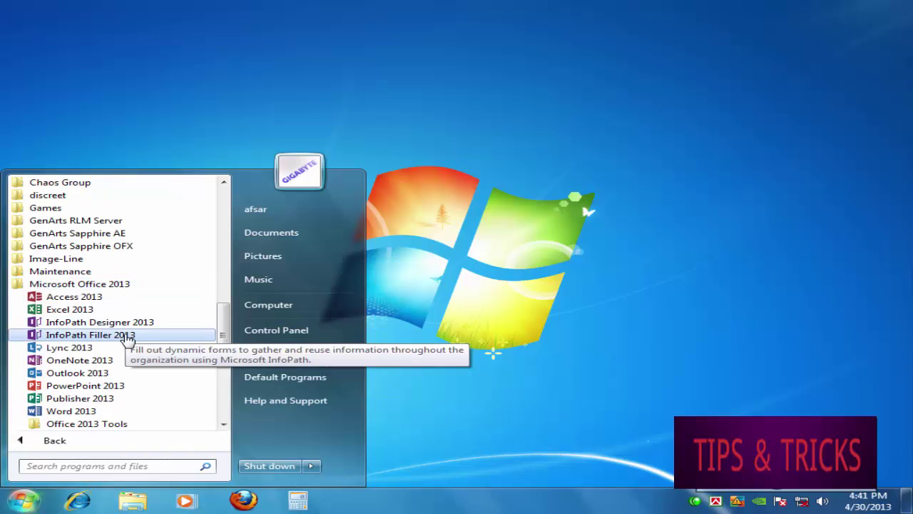
click(89, 416)
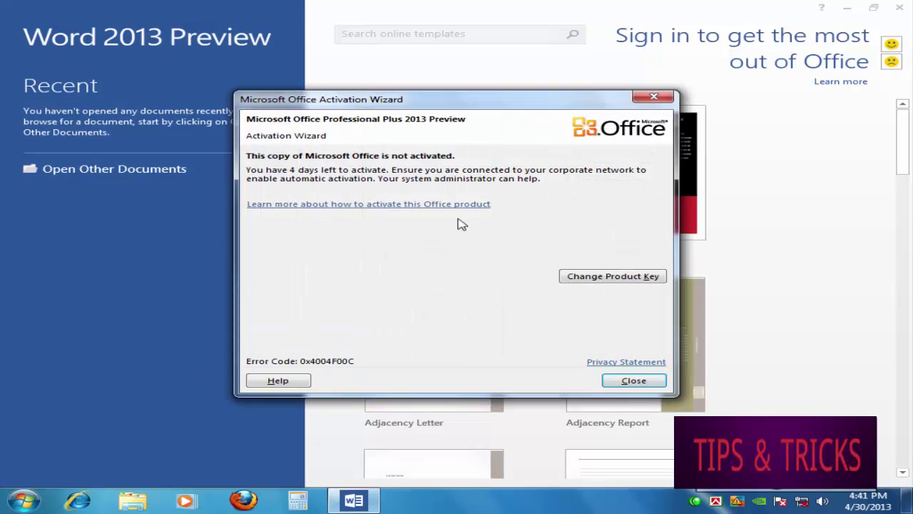
click(634, 379)
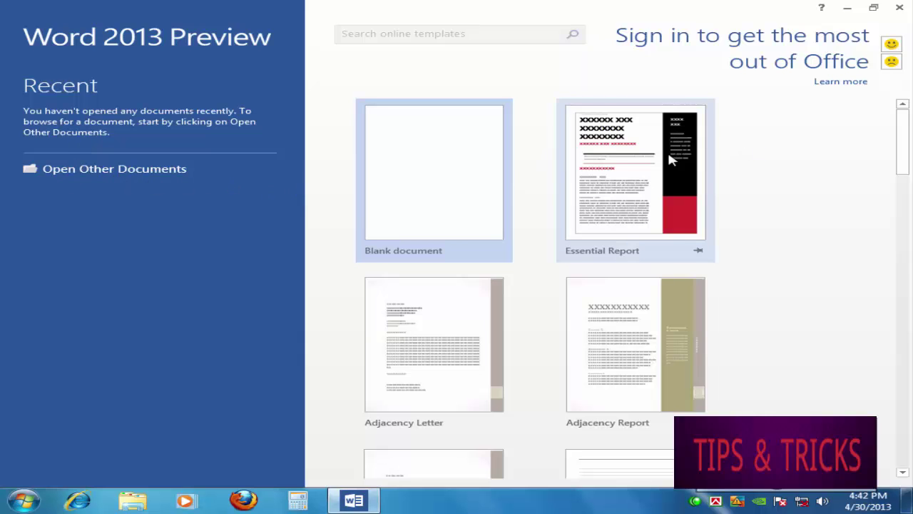
Step: Look through the templates on the start screen and create a new blank document
scroll(683, 314, down, 8)
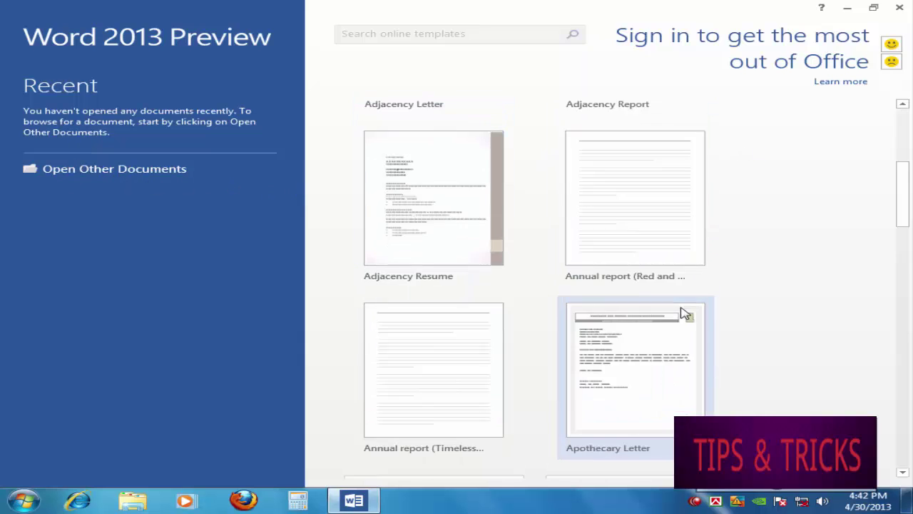
scroll(683, 314, down, 10)
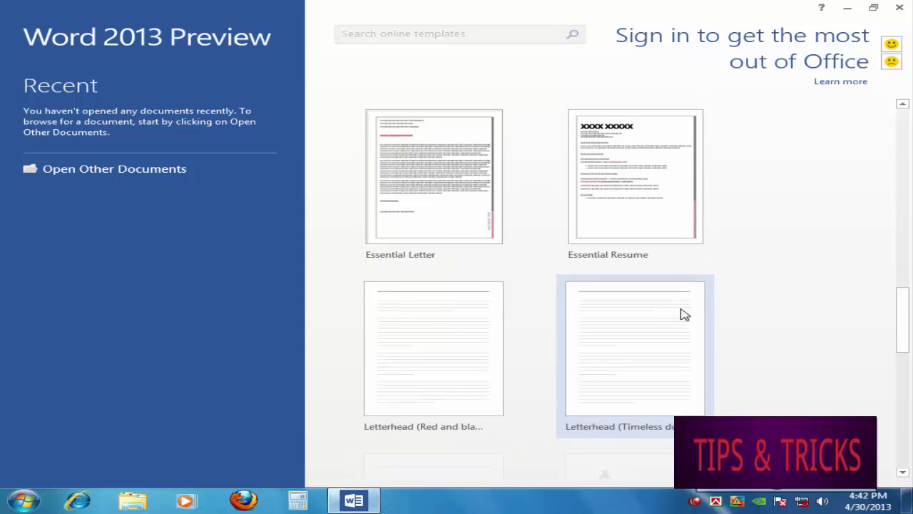
scroll(683, 314, down, 4)
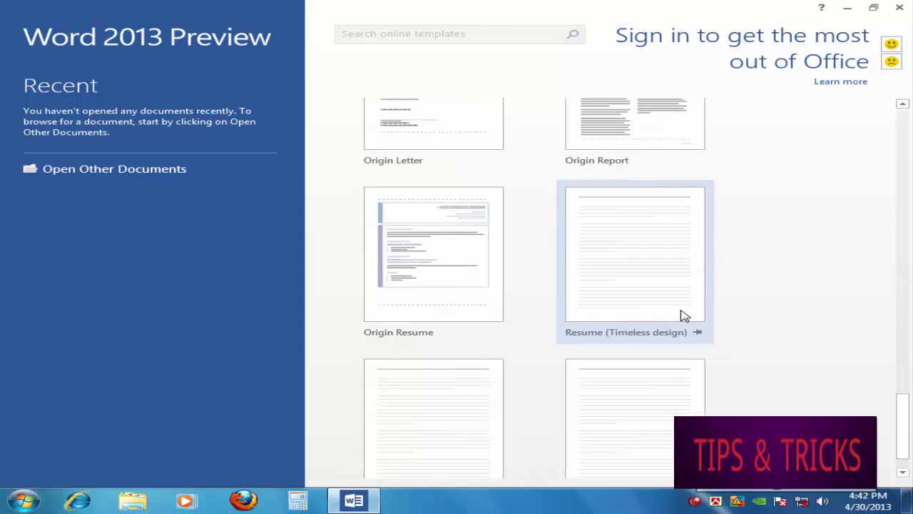
scroll(683, 314, up, 4)
drag(904, 374, 905, 143)
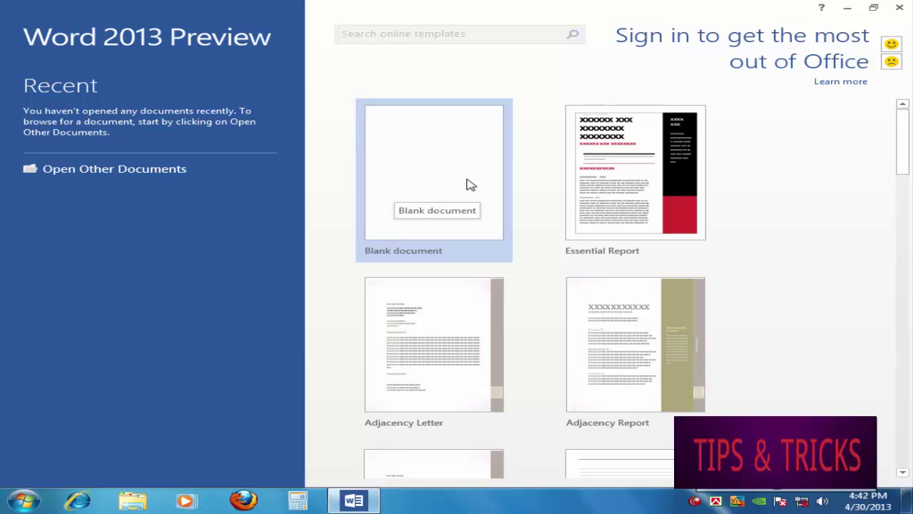
click(430, 180)
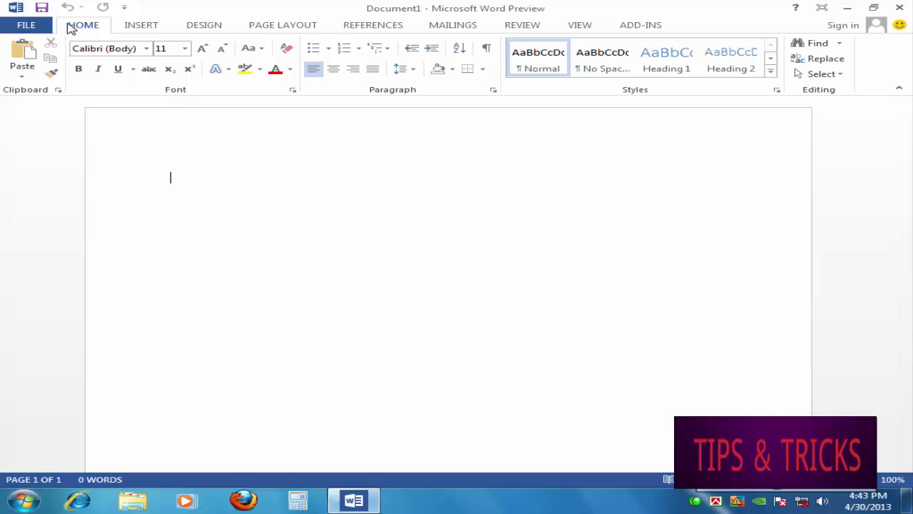
click(151, 26)
mouse_move(118, 22)
mouse_down()
mouse_move(116, 35)
mouse_move(69, 42)
mouse_move(59, 23)
mouse_move(150, 12)
mouse_move(171, 24)
mouse_move(139, 36)
mouse_move(108, 22)
mouse_move(128, 13)
mouse_up()
key(Escape)
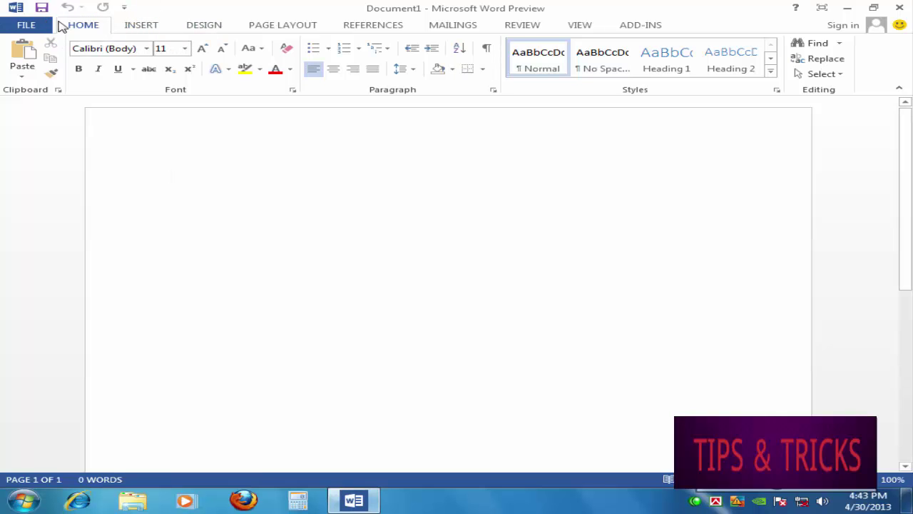
key(ctrl+2)
mouse_move(56, 14)
mouse_down()
mouse_move(127, 14)
mouse_move(120, 33)
mouse_move(856, 41)
mouse_move(861, 100)
mouse_move(8, 114)
mouse_move(4, 68)
mouse_move(14, 36)
mouse_move(66, 37)
mouse_move(59, 16)
mouse_up()
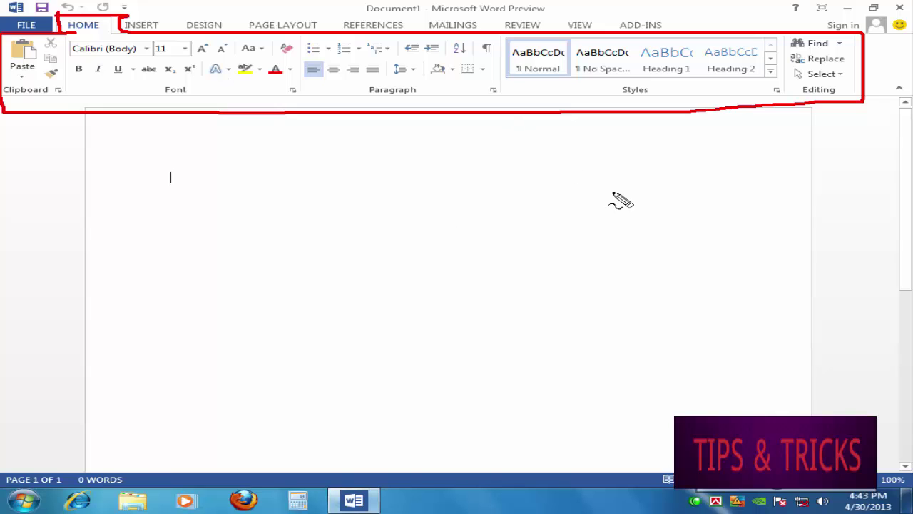
key(Escape)
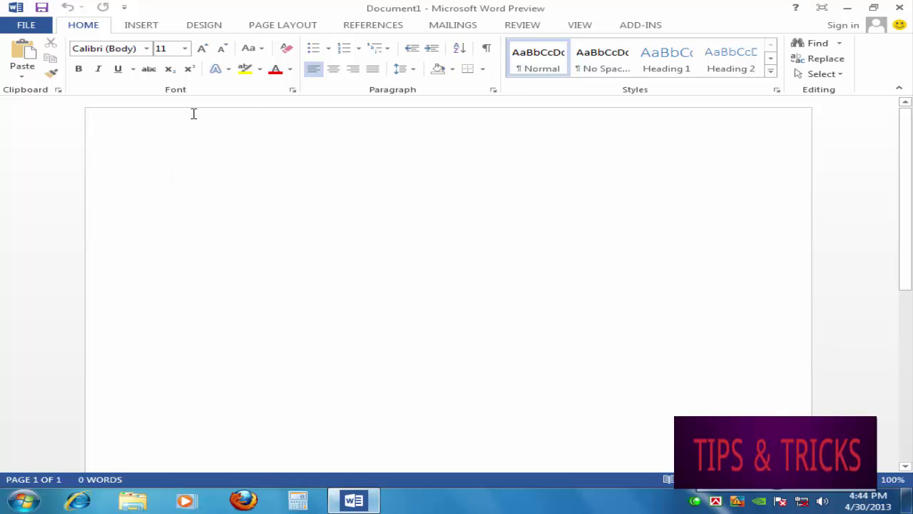
Step: View the document's Info page and return to the blank document
click(37, 32)
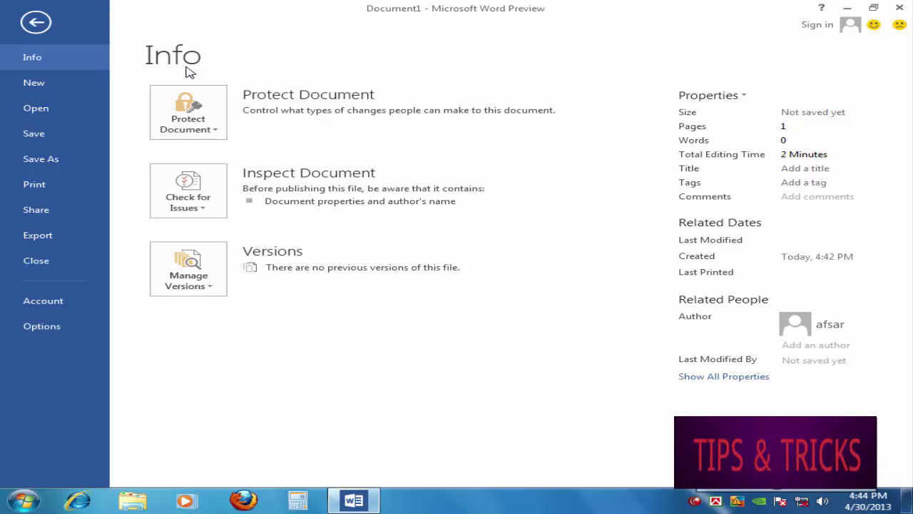
click(36, 23)
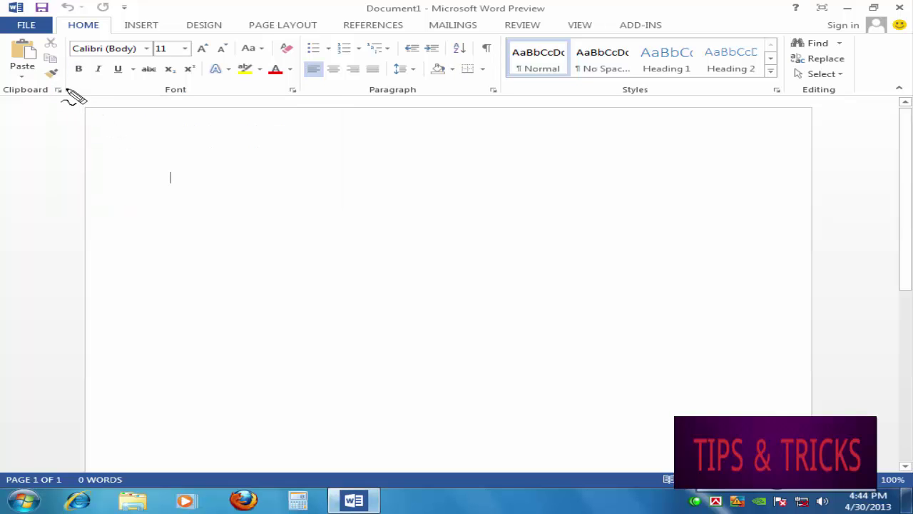
mouse_move(66, 93)
mouse_down()
mouse_move(56, 96)
mouse_move(66, 91)
mouse_up()
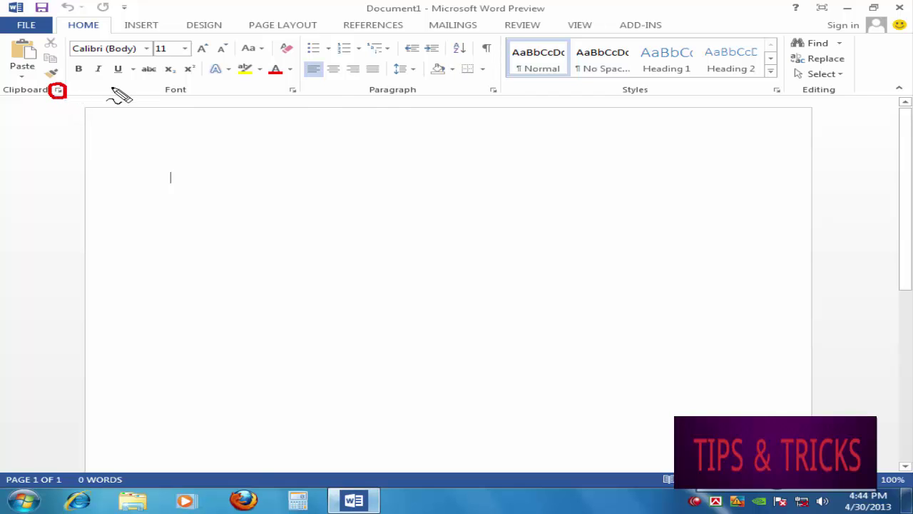
mouse_move(302, 94)
mouse_down()
mouse_move(294, 106)
mouse_move(303, 94)
mouse_up()
mouse_move(488, 93)
mouse_down()
mouse_move(504, 89)
mouse_move(499, 97)
mouse_move(491, 88)
mouse_up()
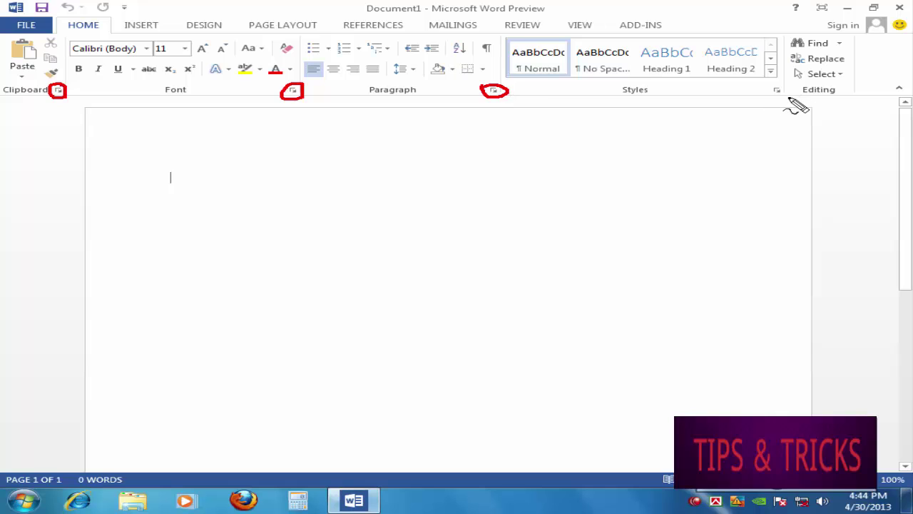
drag(769, 91, 788, 96)
key(Escape)
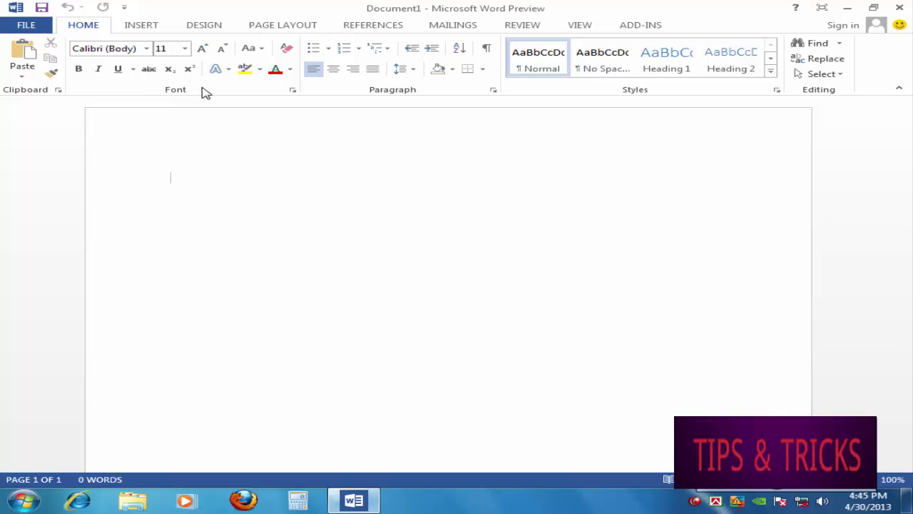
mouse_move(284, 95)
mouse_down()
mouse_move(302, 88)
mouse_move(294, 99)
mouse_move(284, 90)
mouse_up()
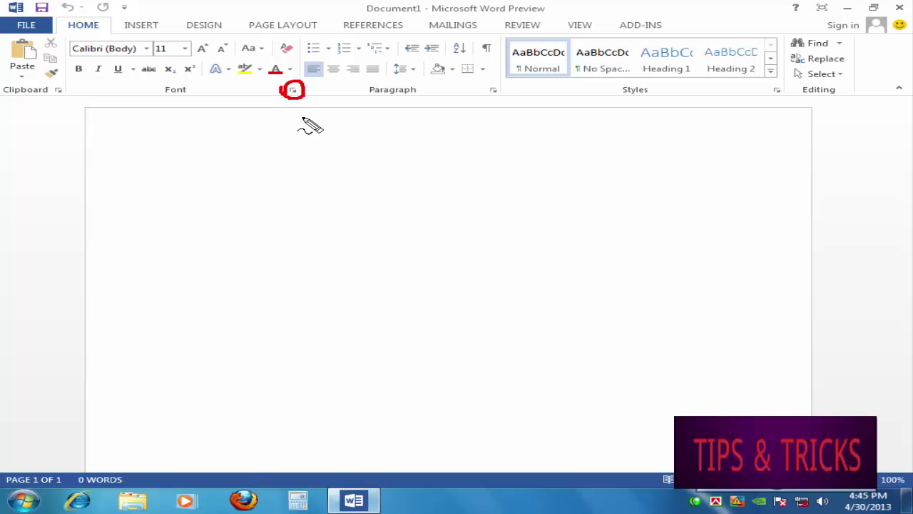
key(Escape)
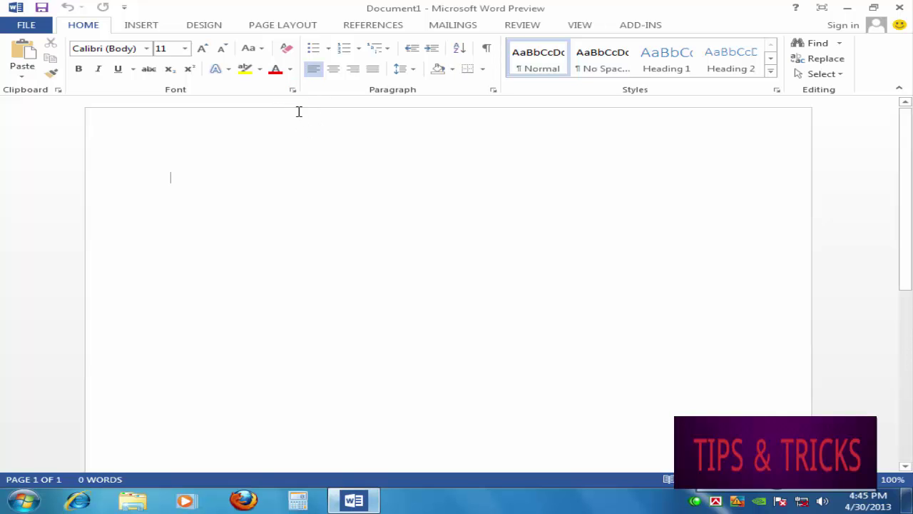
Step: View the full Font settings and the full Paragraph settings, closing each dialog without applying anything
click(292, 90)
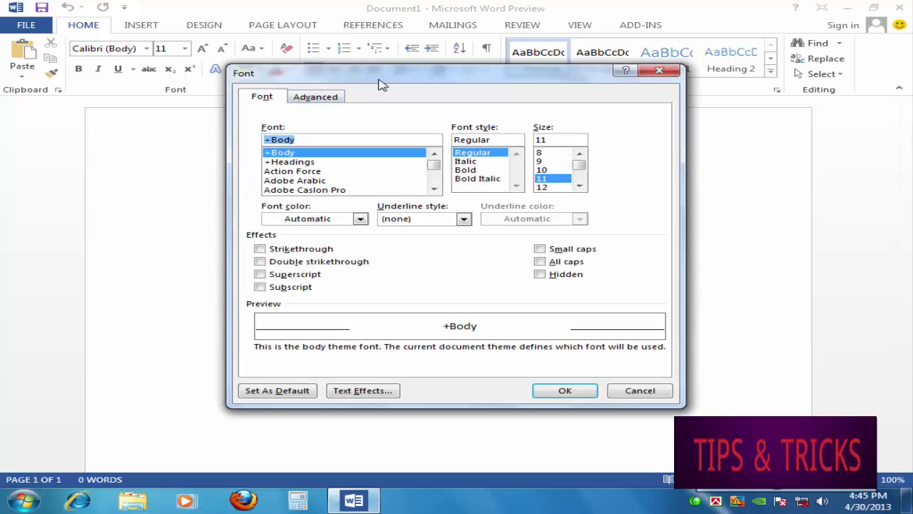
drag(382, 84, 349, 112)
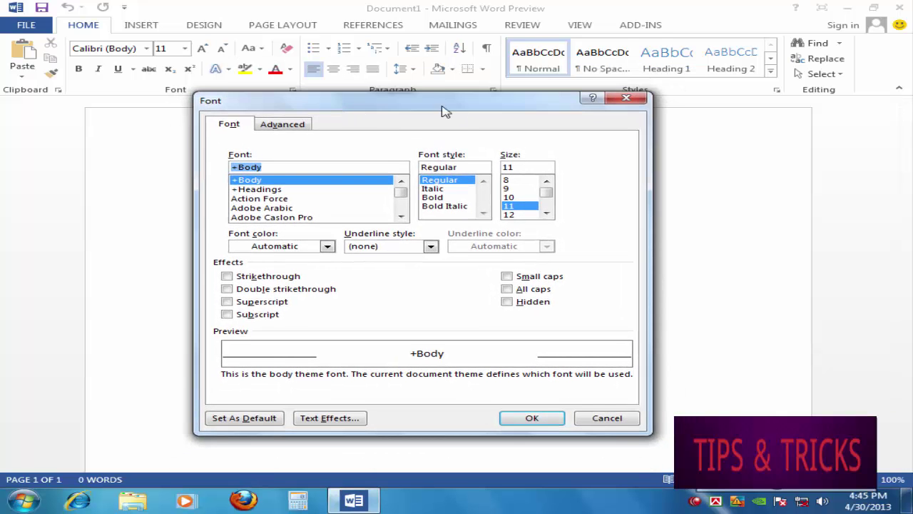
drag(444, 111, 466, 102)
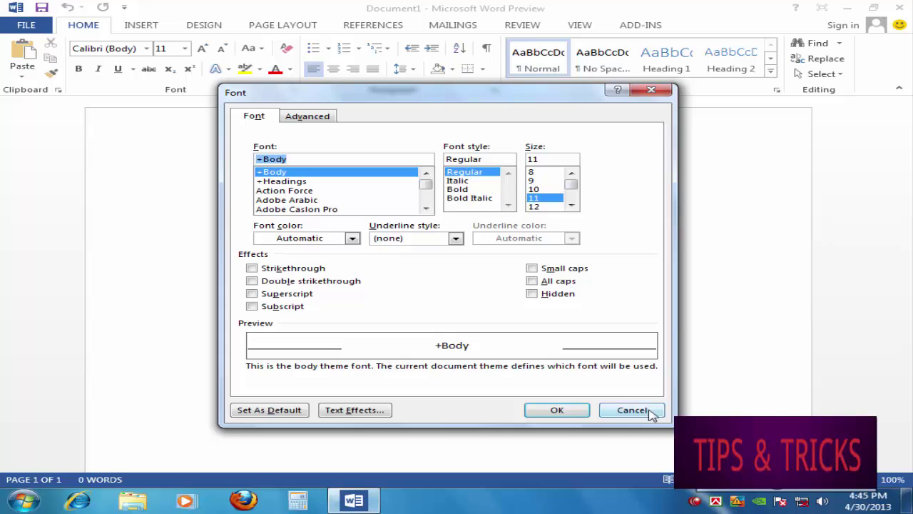
click(650, 412)
click(491, 90)
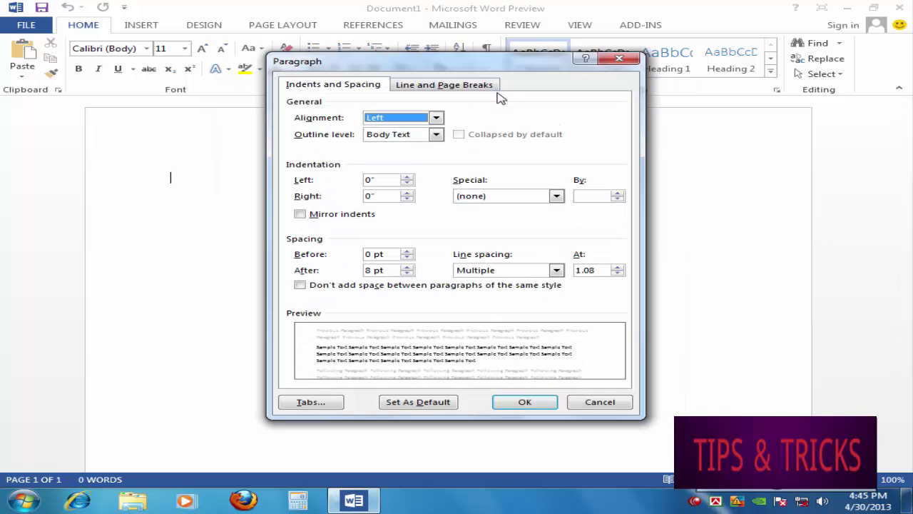
click(617, 60)
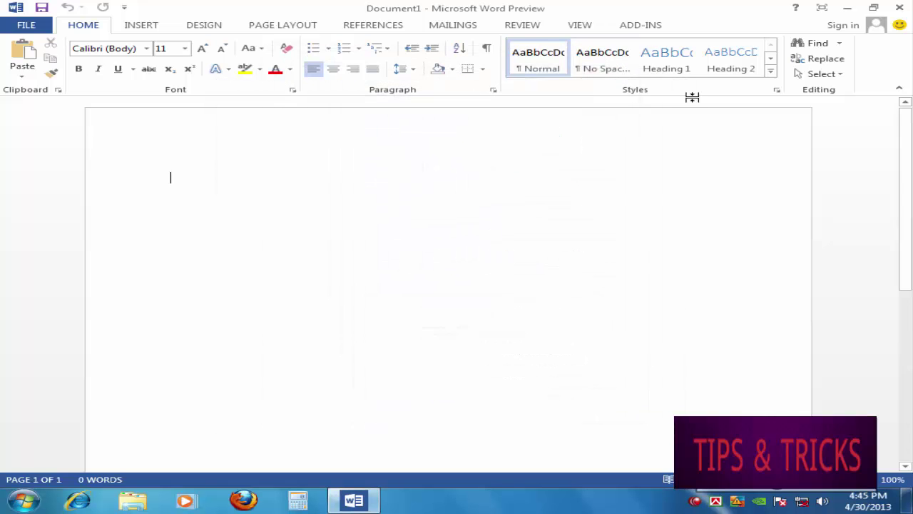
Step: Show the full Styles list and the Clipboard contents, closing each one after viewing it
click(776, 90)
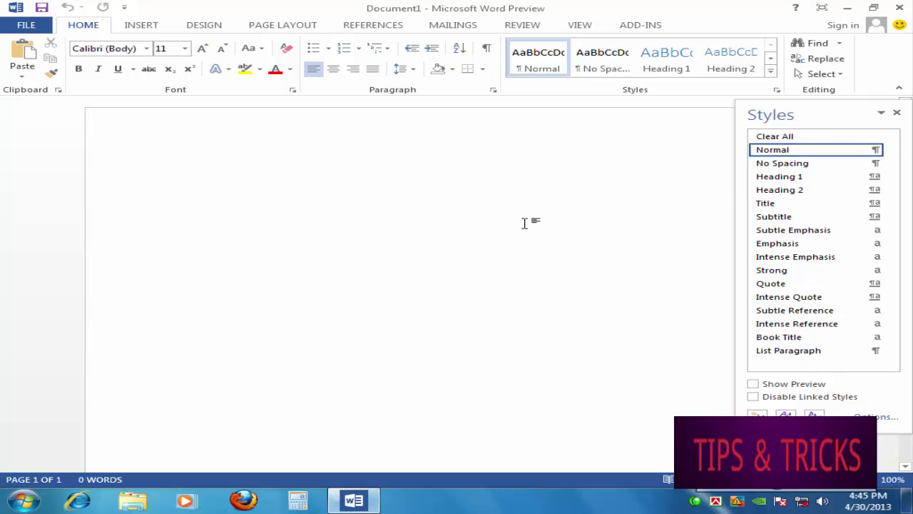
click(897, 114)
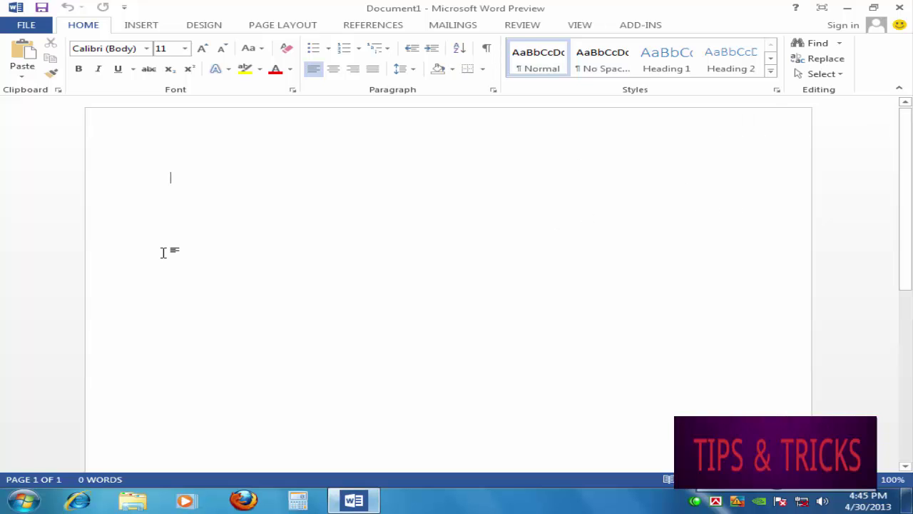
click(58, 89)
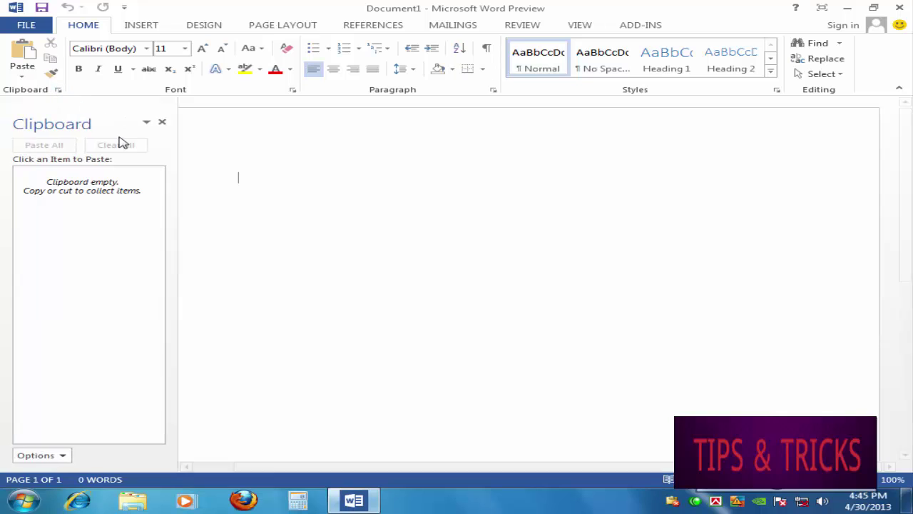
click(163, 124)
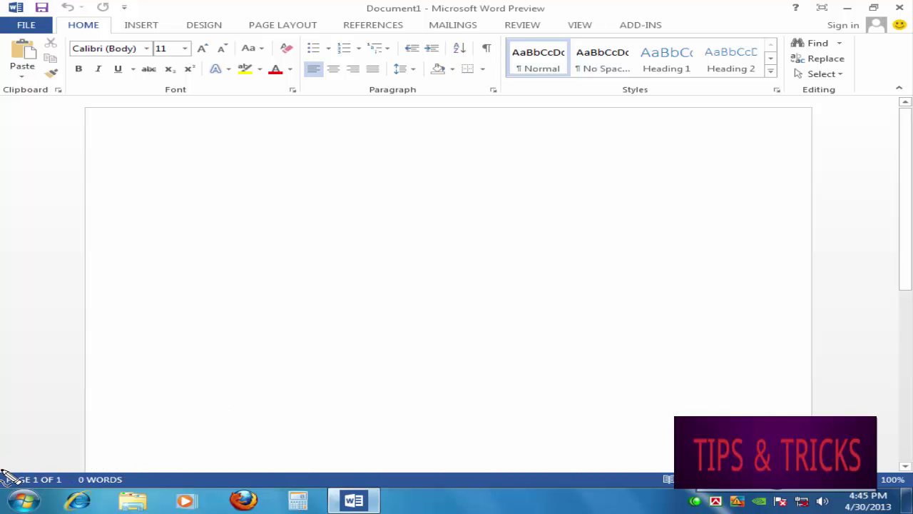
drag(6, 469, 910, 455)
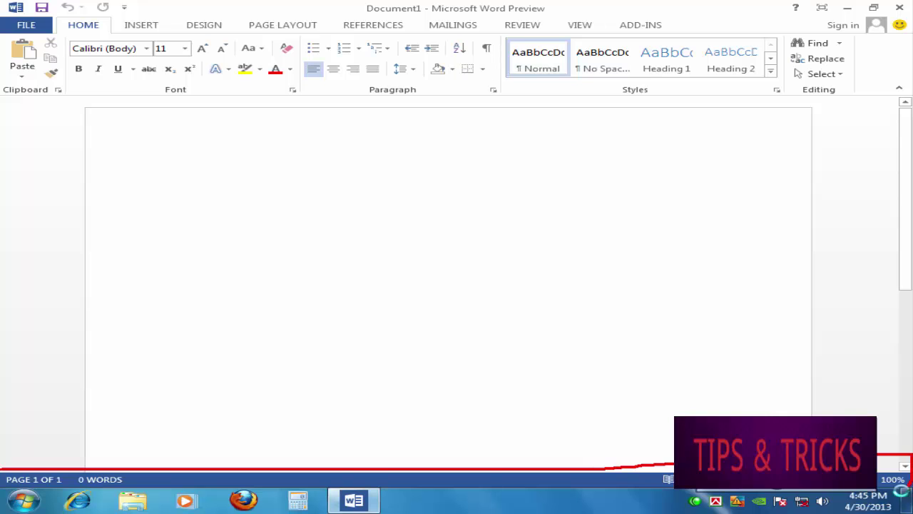
mouse_move(901, 491)
mouse_down()
mouse_move(54, 493)
mouse_move(2, 469)
mouse_up()
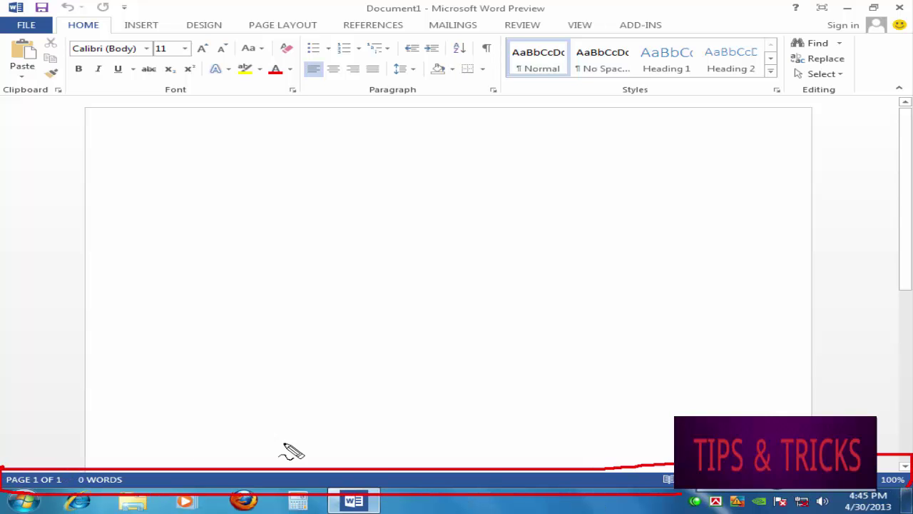
key(Escape)
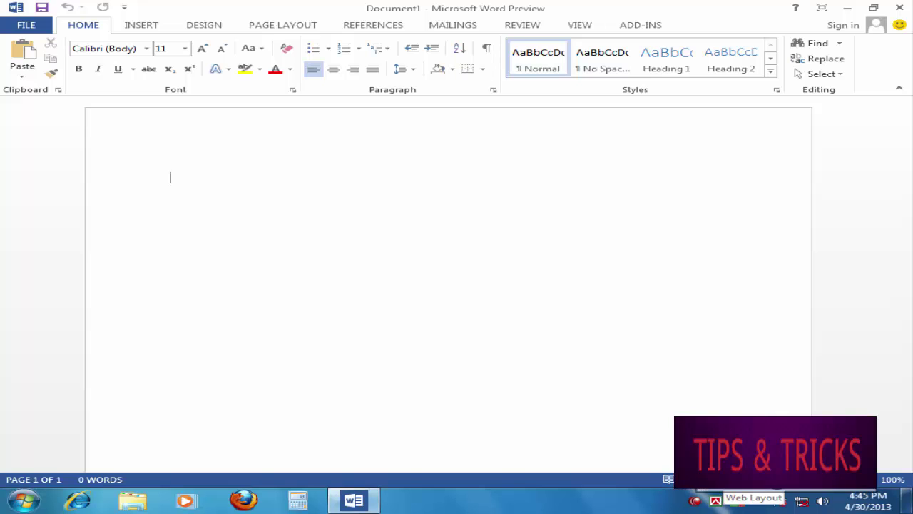
Step: View the blank document in Read Mode and return it to Print Layout
click(668, 479)
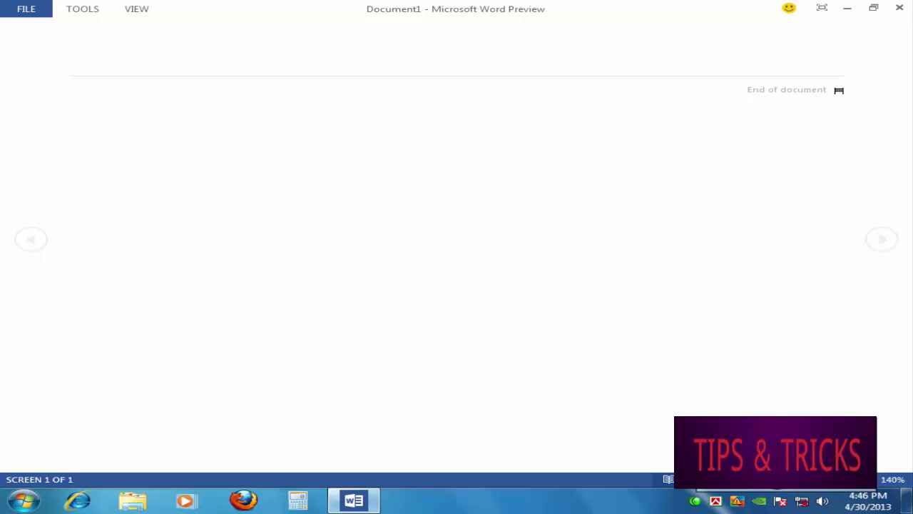
click(686, 479)
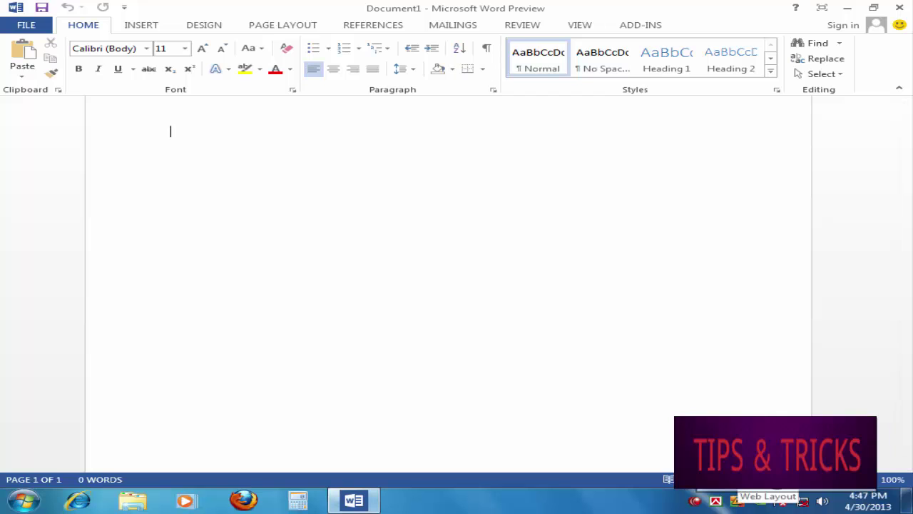
Step: View the blank document in Web Layout and return it to Print Layout
click(704, 479)
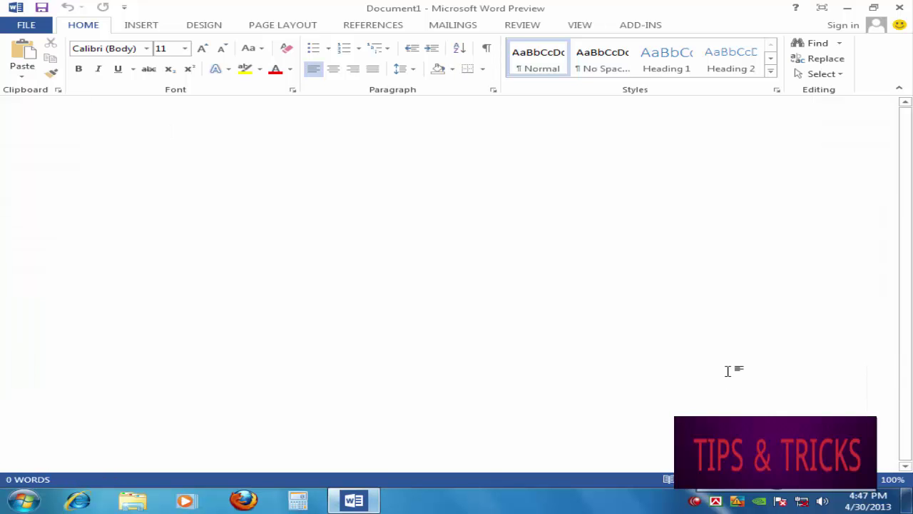
click(687, 479)
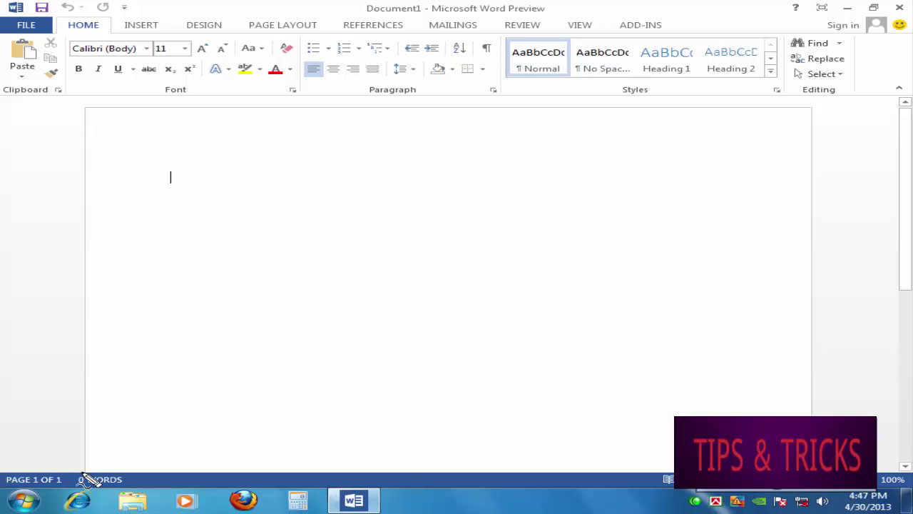
mouse_move(79, 469)
mouse_down()
mouse_move(151, 482)
mouse_move(72, 493)
mouse_move(64, 467)
mouse_up()
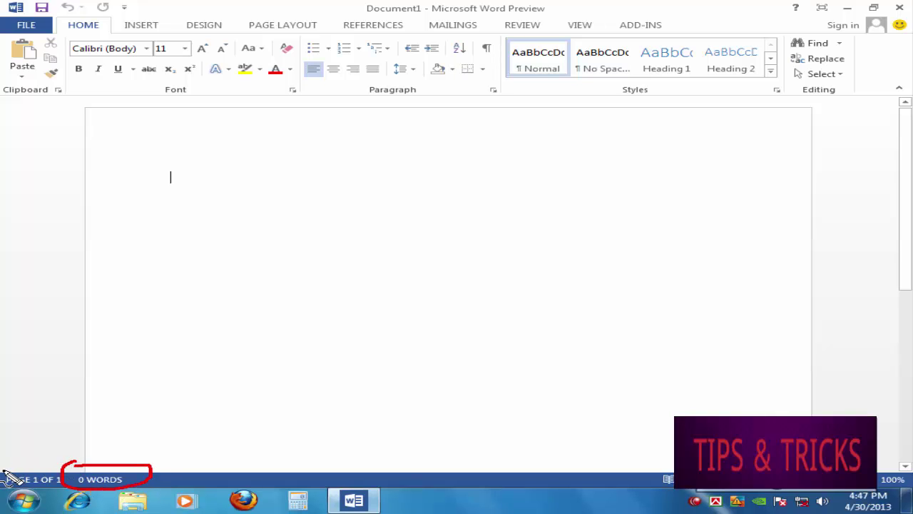
mouse_move(3, 472)
mouse_down()
mouse_move(58, 467)
mouse_move(68, 485)
mouse_move(3, 488)
mouse_move(2, 469)
mouse_up()
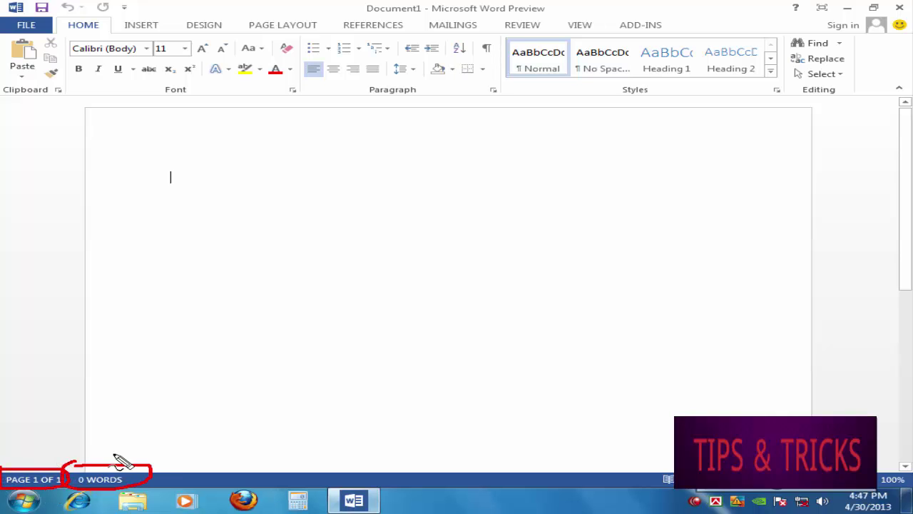
key(Escape)
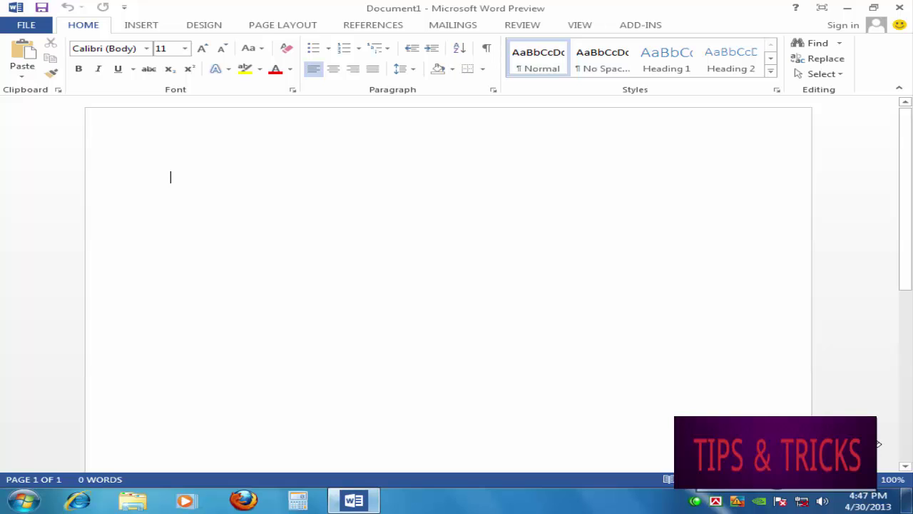
mouse_move(878, 465)
mouse_down()
mouse_move(903, 464)
mouse_move(909, 491)
mouse_up()
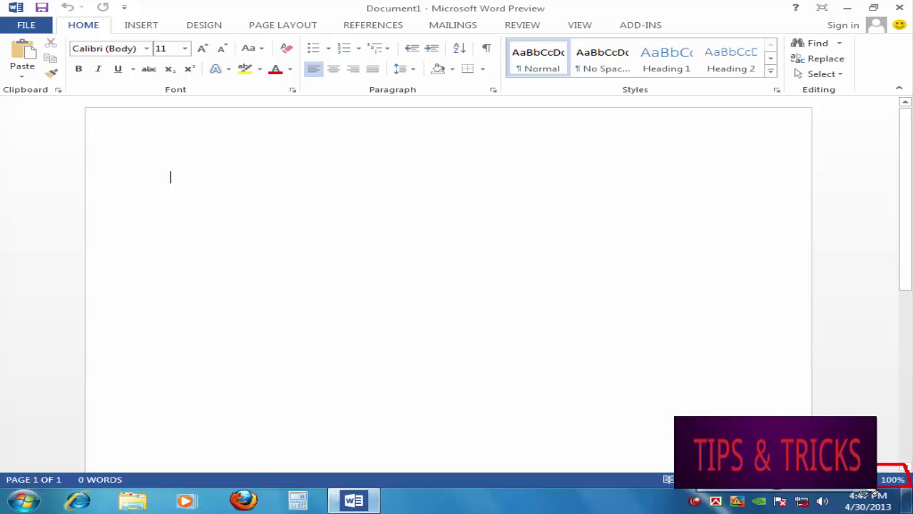
key(Escape)
Step: Enlarge the page view beyond 100% and reduce it to 50% to try out the document zoom
scroll(171, 177, up, 2)
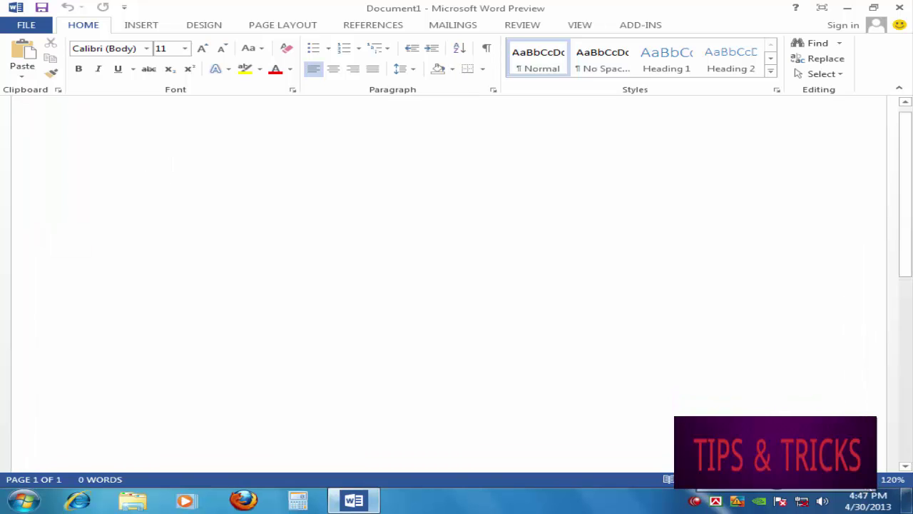
scroll(172, 166, up, 1)
scroll(172, 166, down, 6)
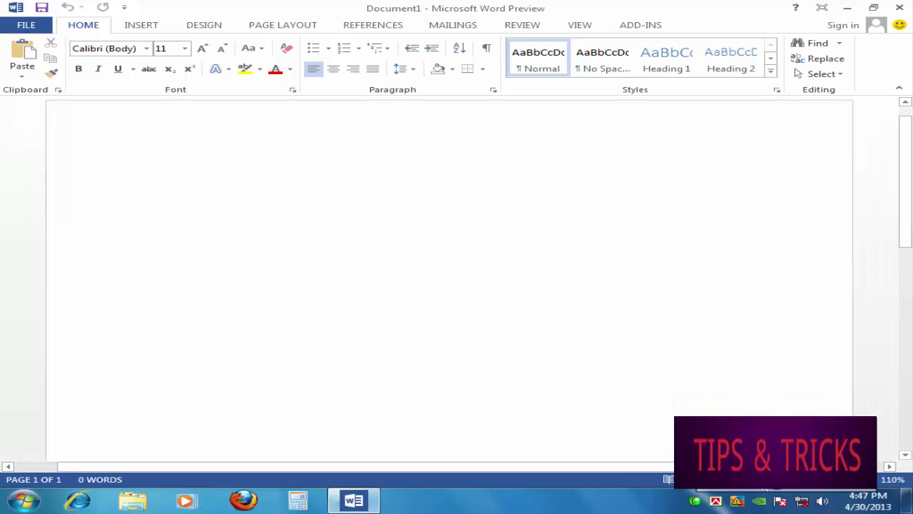
scroll(448, 293, down, 2)
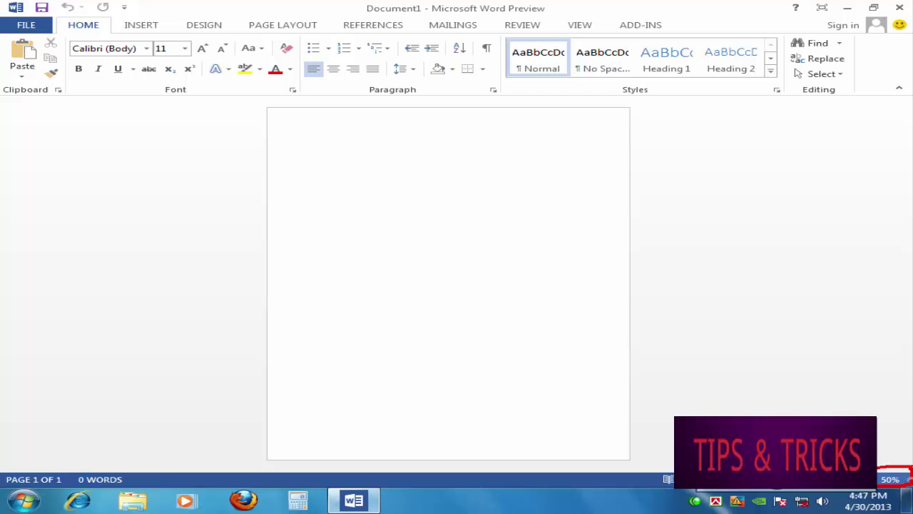
Step: Set the document's zoom to 100% through the Zoom dialog
click(890, 480)
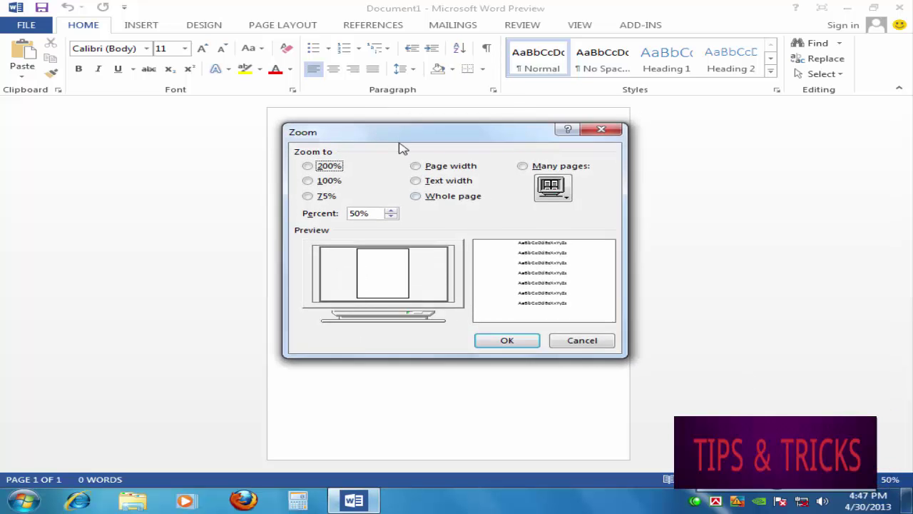
drag(402, 138, 388, 150)
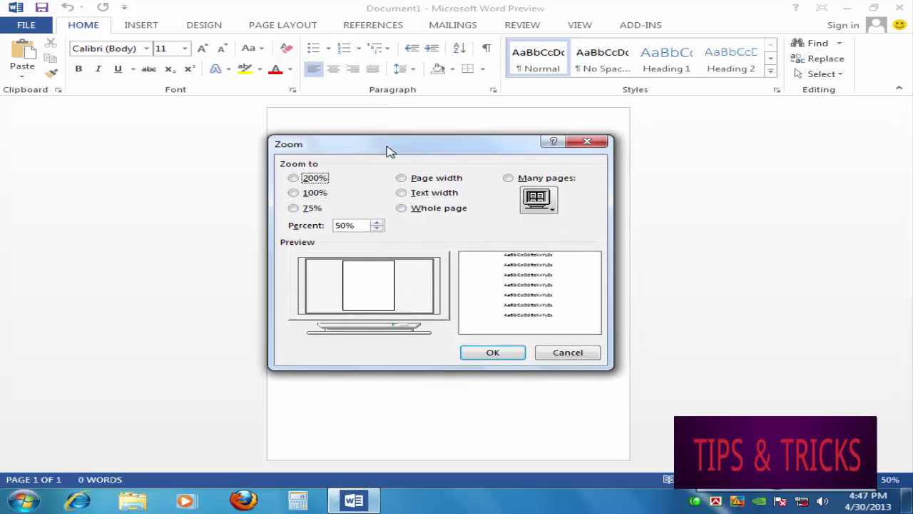
click(315, 178)
click(314, 191)
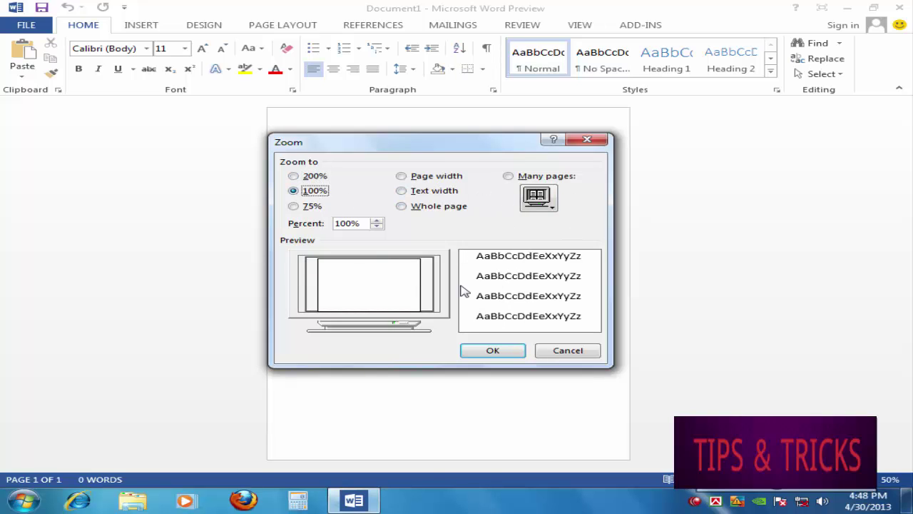
click(492, 354)
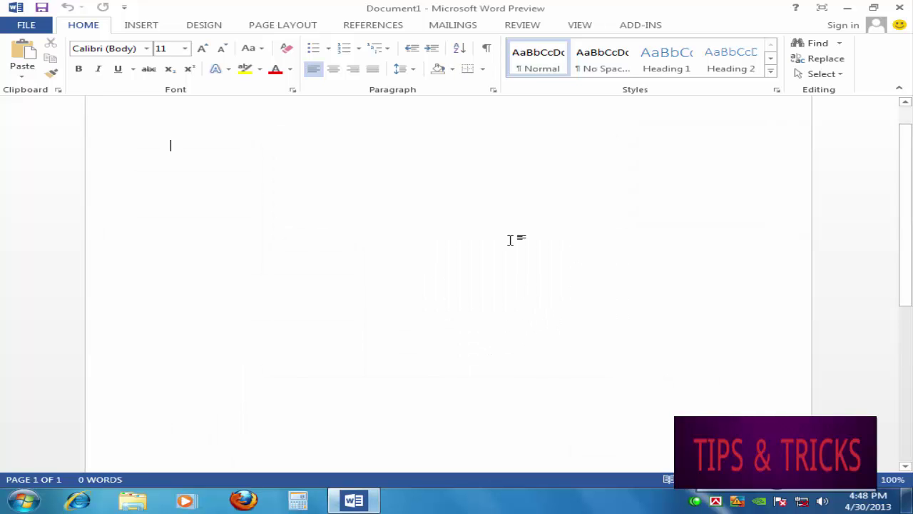
scroll(899, 180, up, 1)
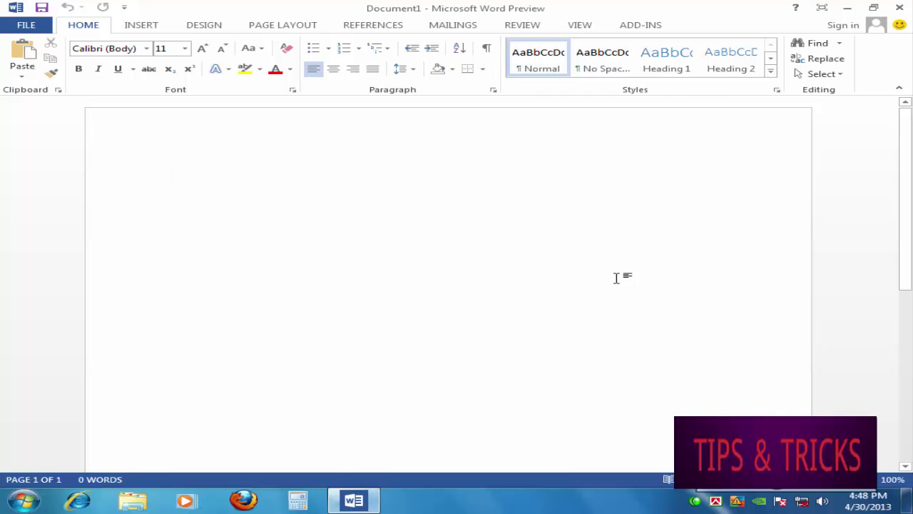
drag(904, 143, 897, 105)
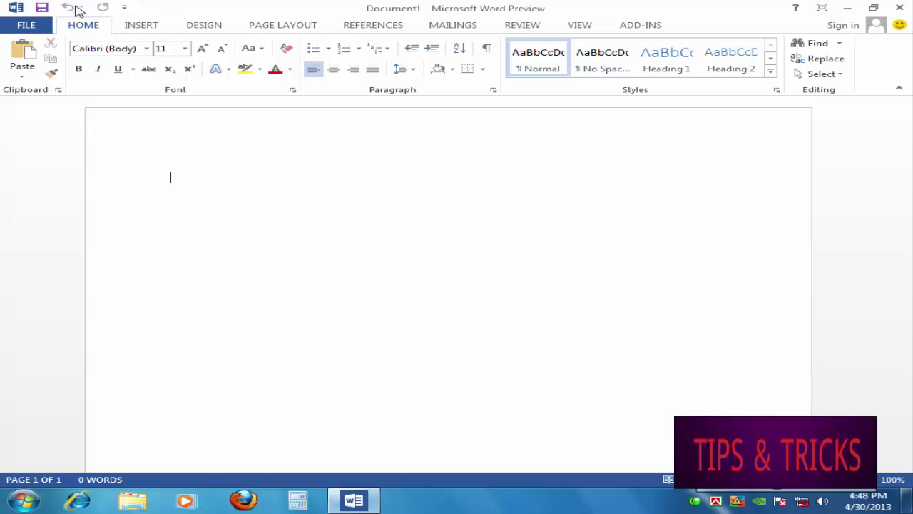
key(ctrl+shift+d)
mouse_move(82, 4)
mouse_down()
mouse_move(84, 16)
mouse_move(56, 6)
mouse_move(122, 10)
mouse_move(96, 26)
mouse_move(118, 7)
mouse_up()
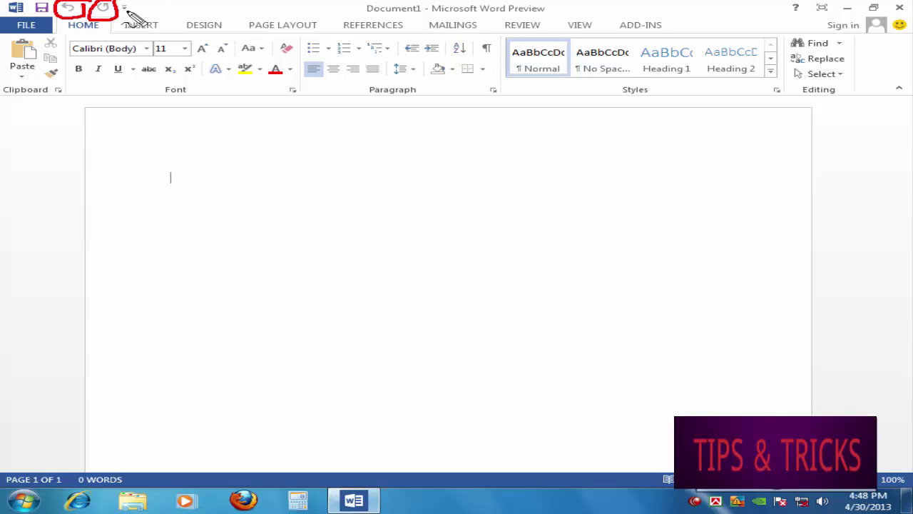
mouse_move(61, 13)
mouse_down()
mouse_move(53, 27)
mouse_move(32, 20)
mouse_move(40, 2)
mouse_move(56, 6)
mouse_up()
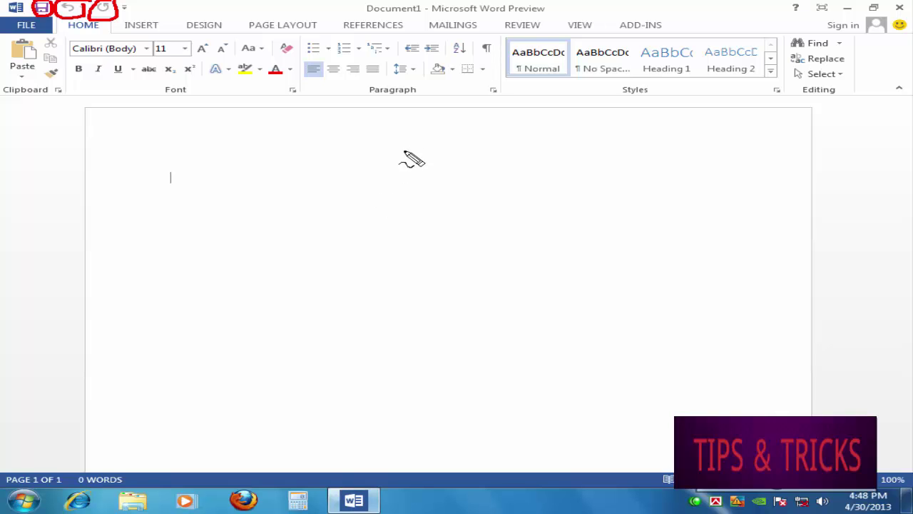
key(Escape)
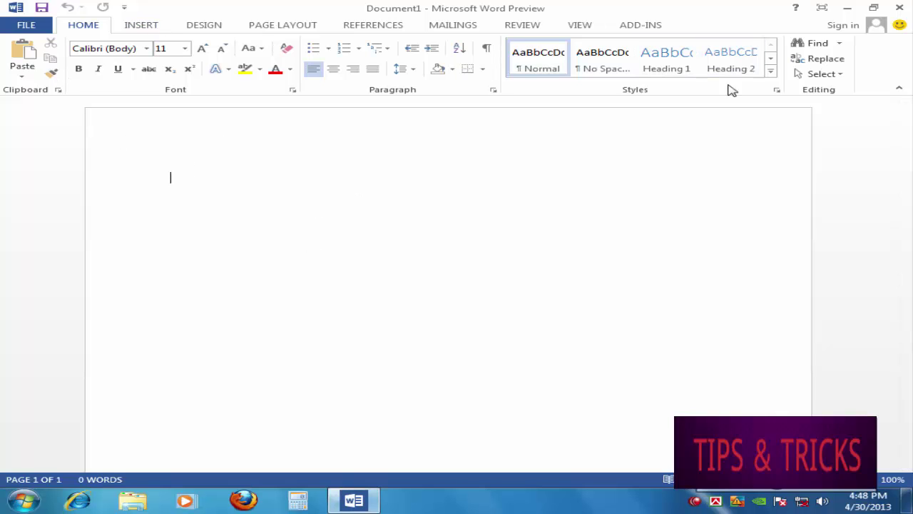
Step: View the Indents and Spacing settings of the Paragraph dialog and close it without applying anything
click(493, 91)
drag(501, 71, 493, 121)
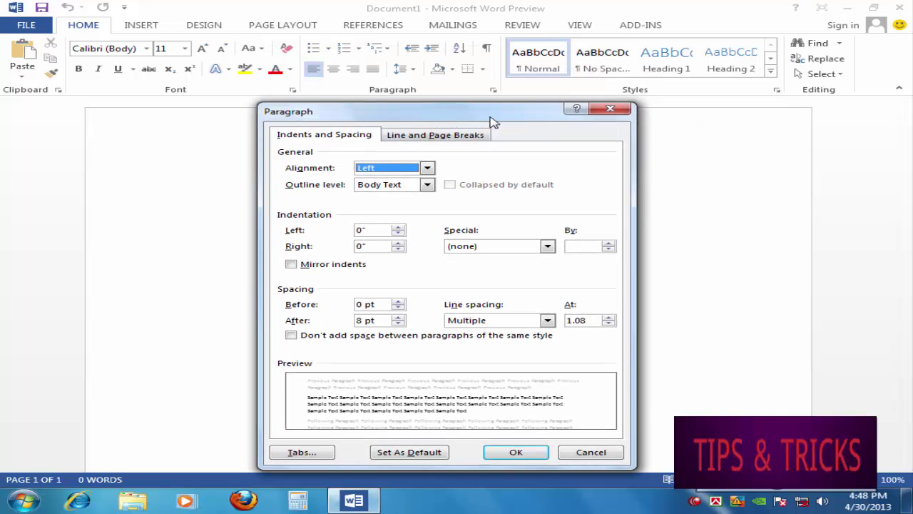
click(620, 112)
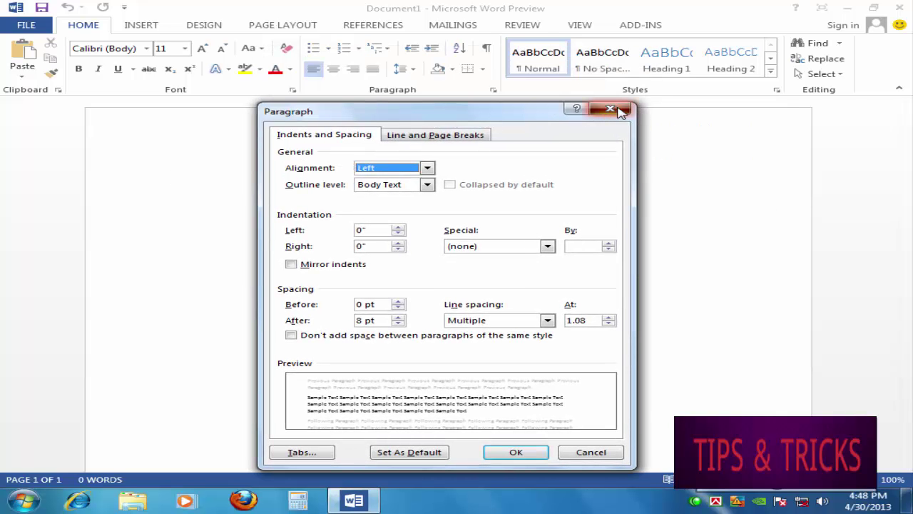